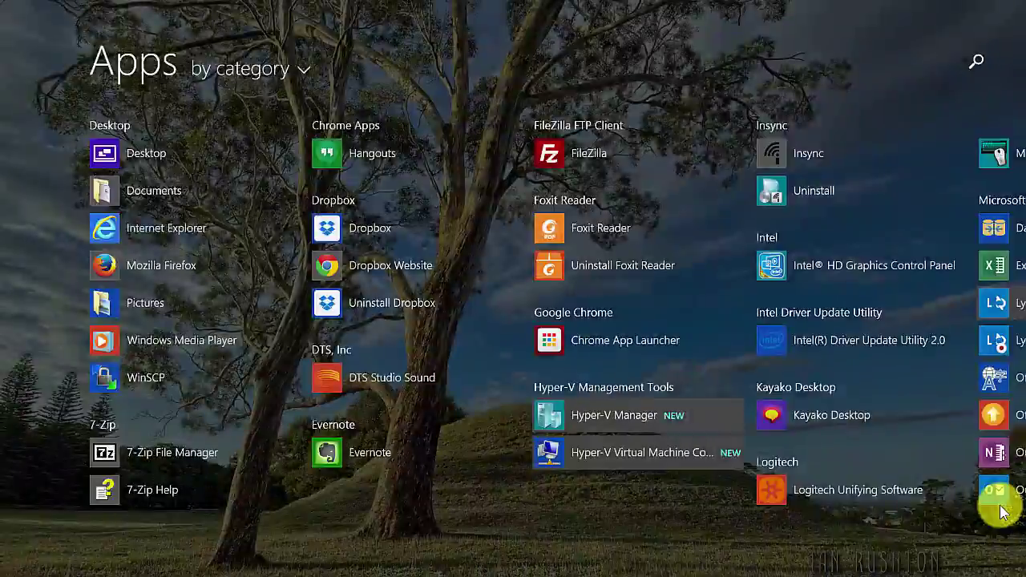
Find PowerPoint 2013 among the installed apps and launch it.
type("powerpoint 2013")
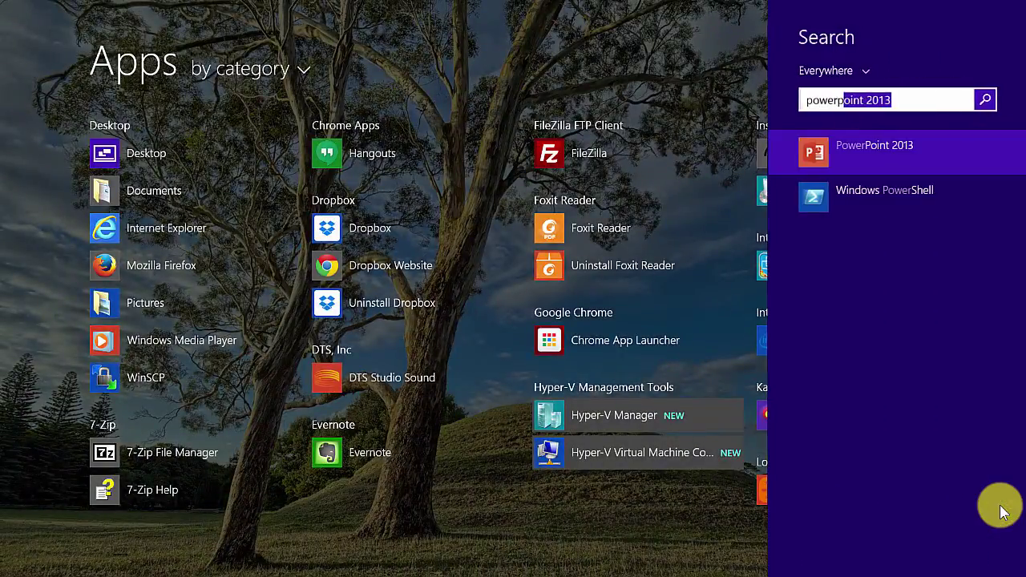
key("Return")
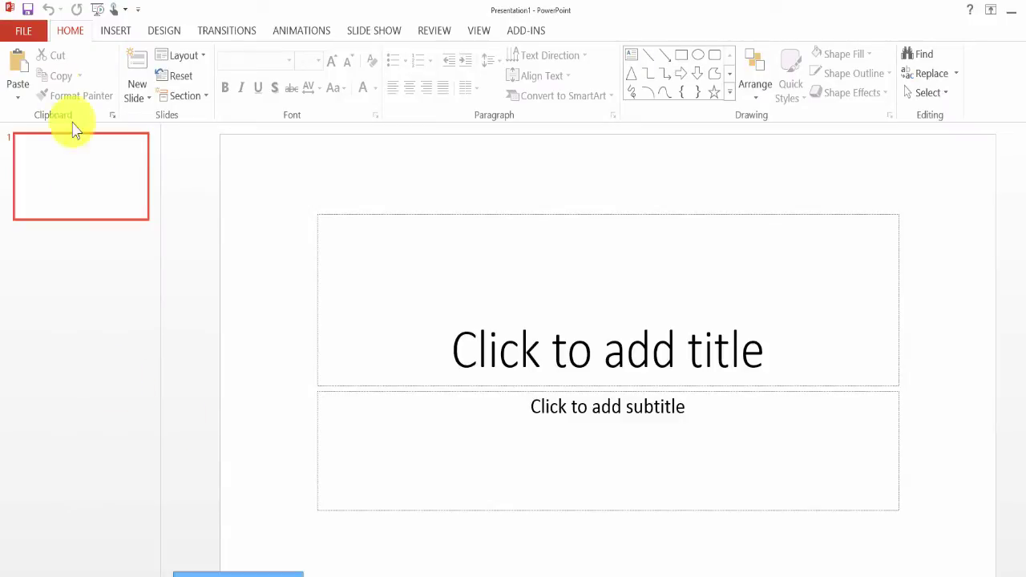
Look through the General and Save settings in the program options, and return to the blank presentation.
left_click(56, 46)
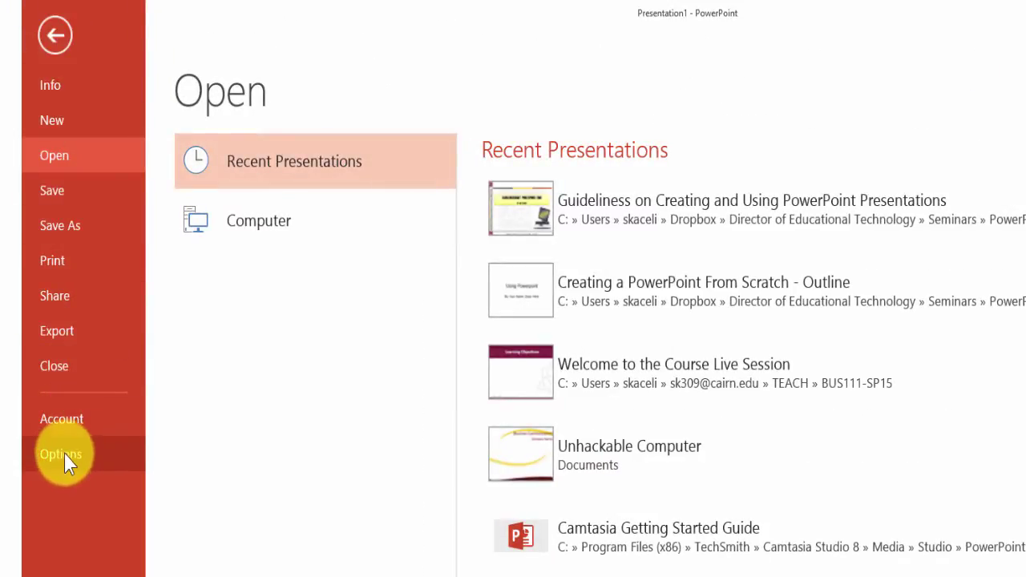
left_click(64, 453)
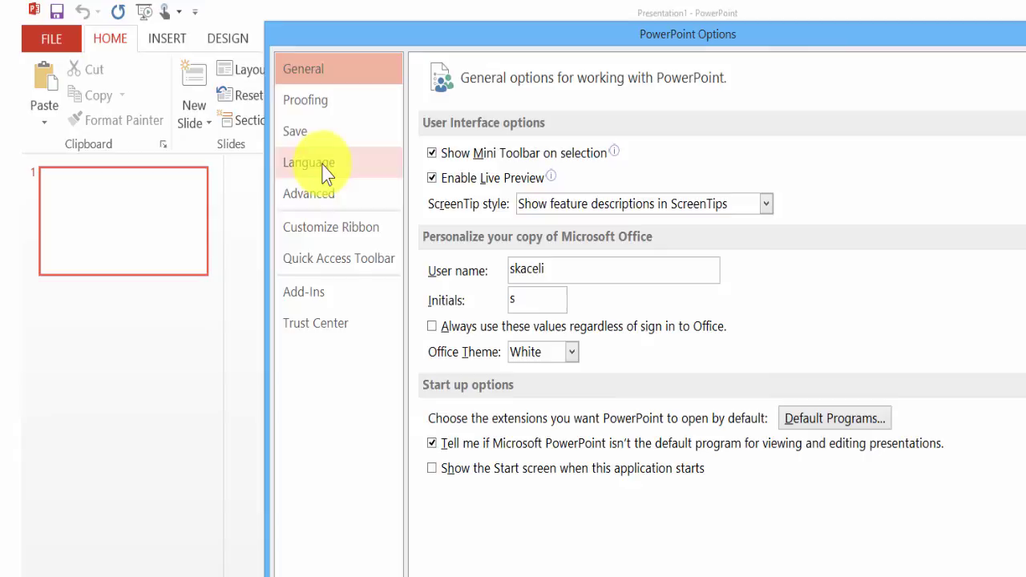
left_click(295, 131)
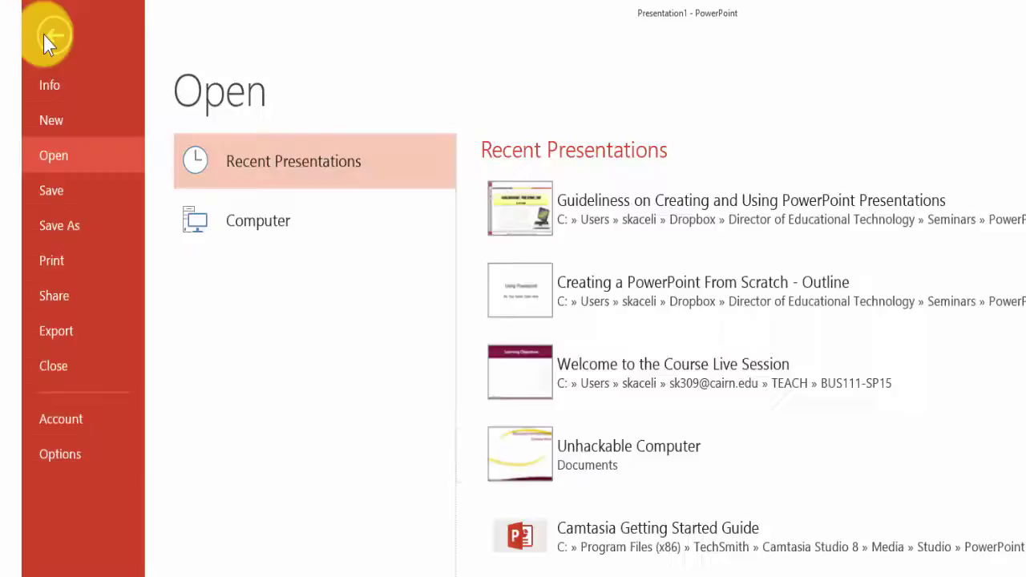
left_click(47, 34)
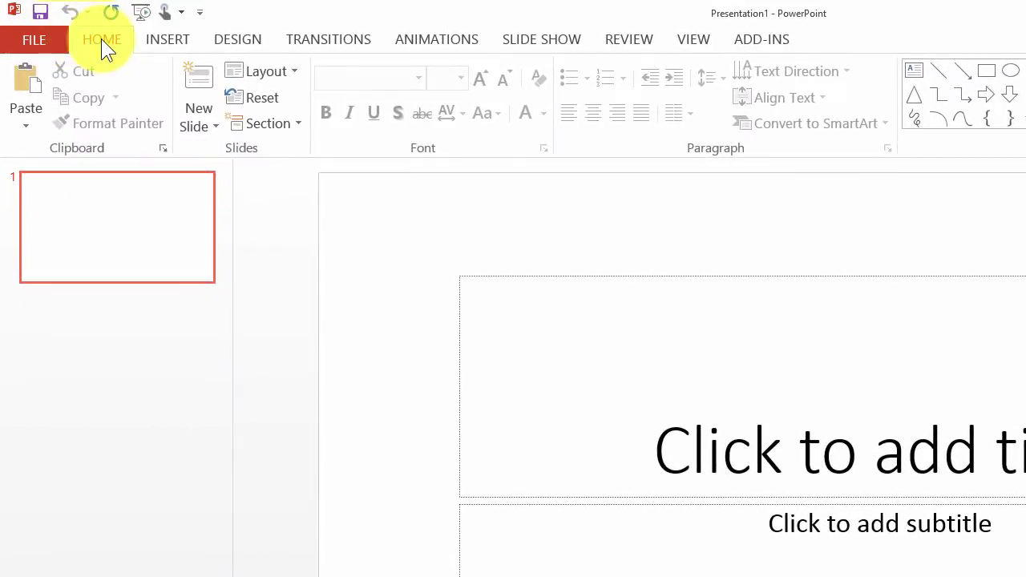
Examine the ribbon's command sets for basic editing, inserting, design, transitions, animations, slide show and review.
left_click(111, 39)
left_click(160, 39)
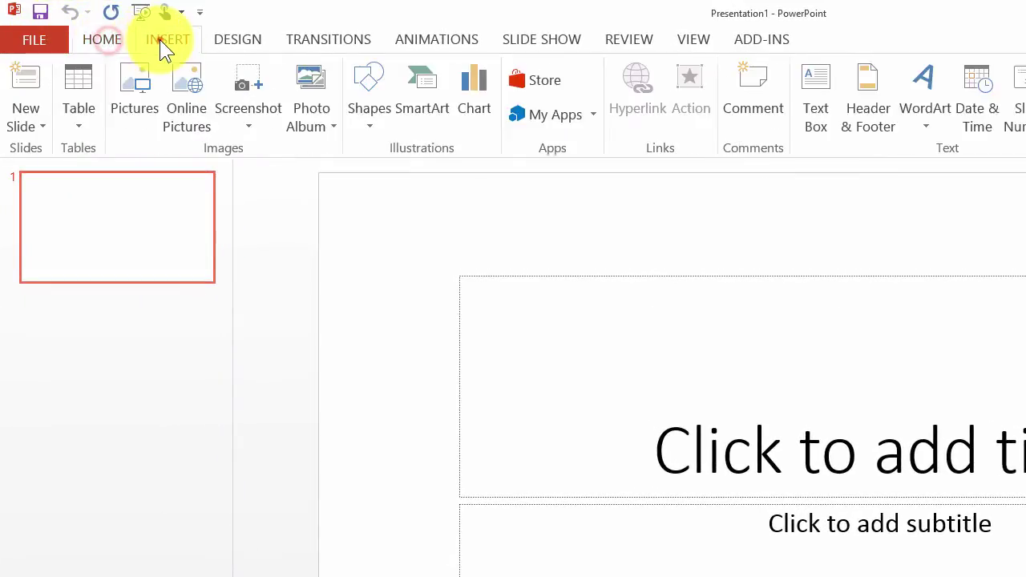
left_click(238, 44)
left_click(311, 44)
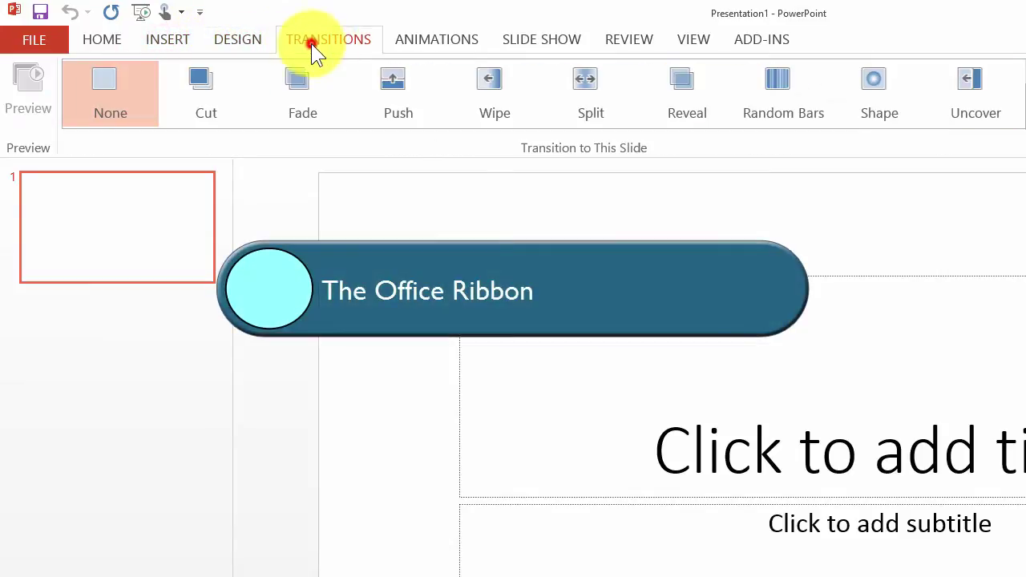
left_click(422, 41)
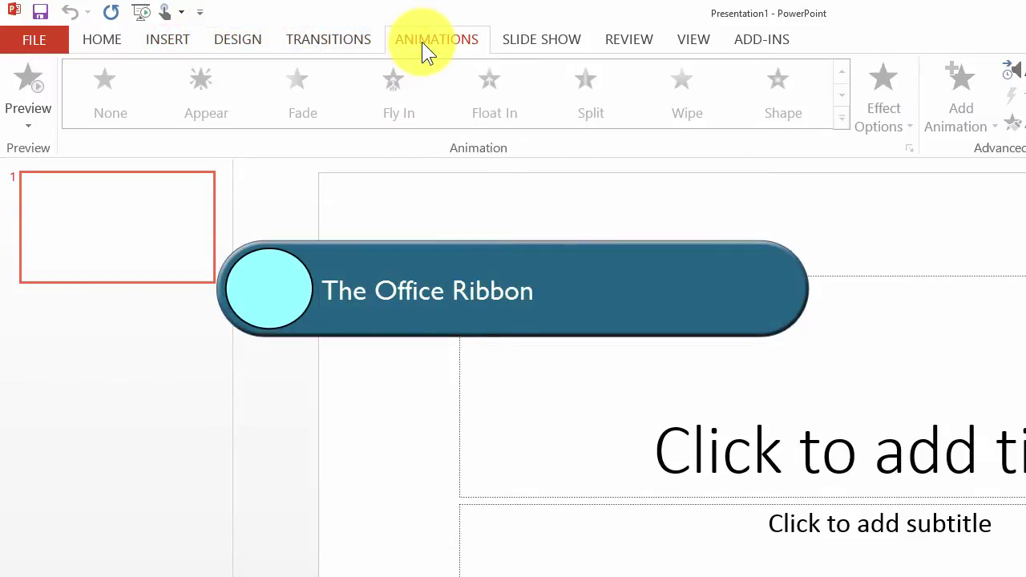
left_click(157, 38)
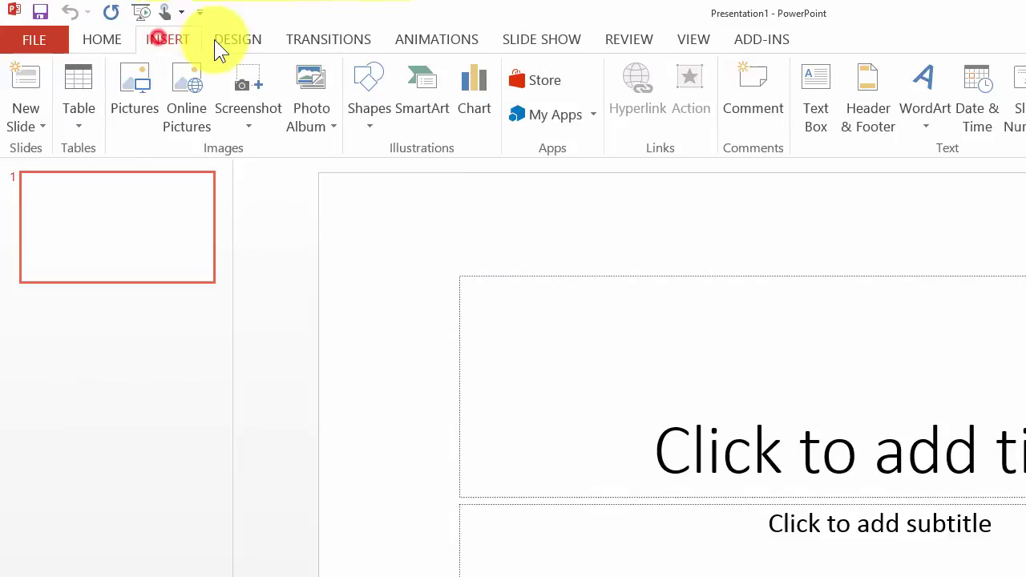
left_click(218, 40)
left_click(315, 40)
left_click(94, 42)
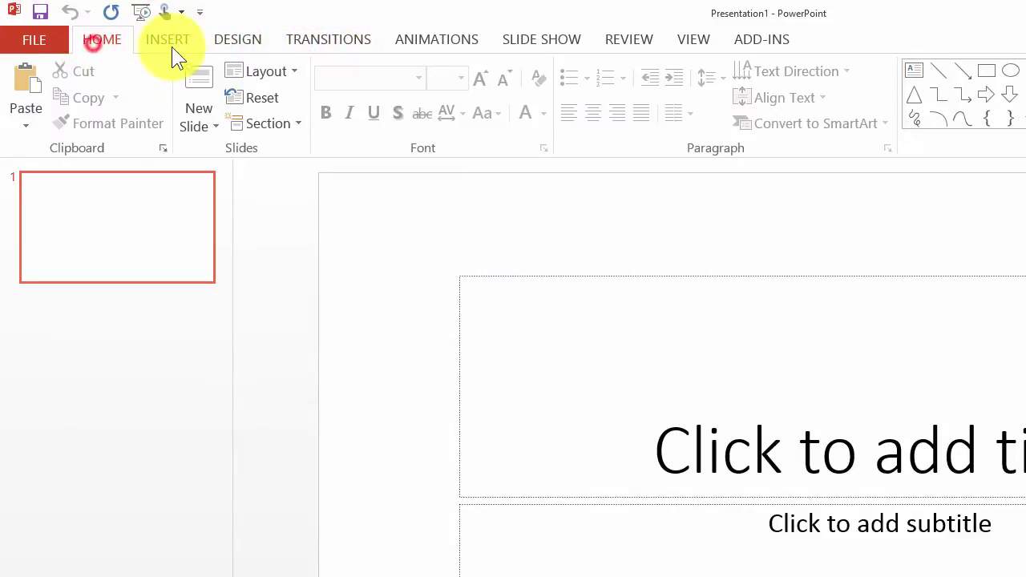
left_click(554, 45)
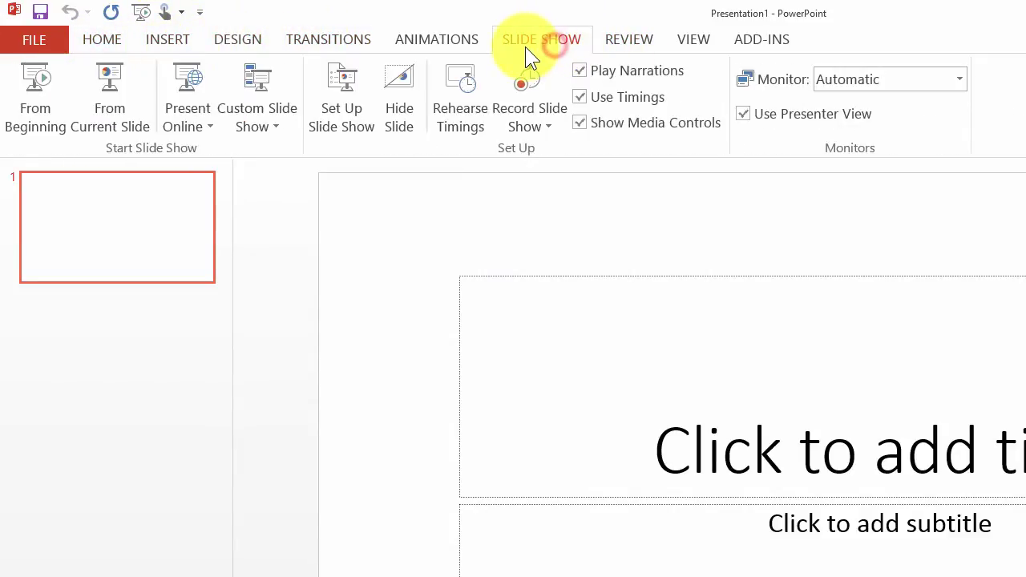
left_click(106, 44)
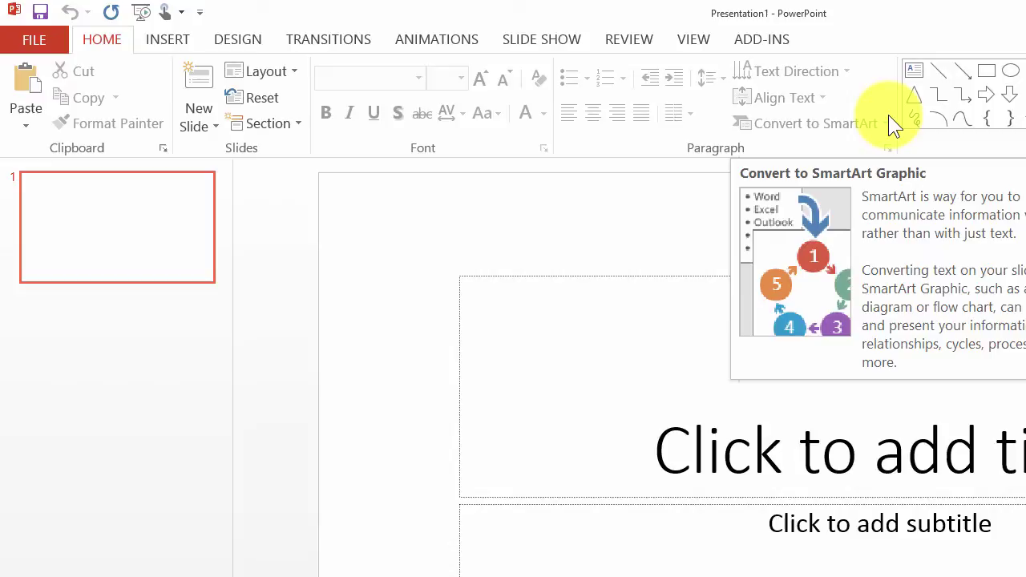
left_click(168, 39)
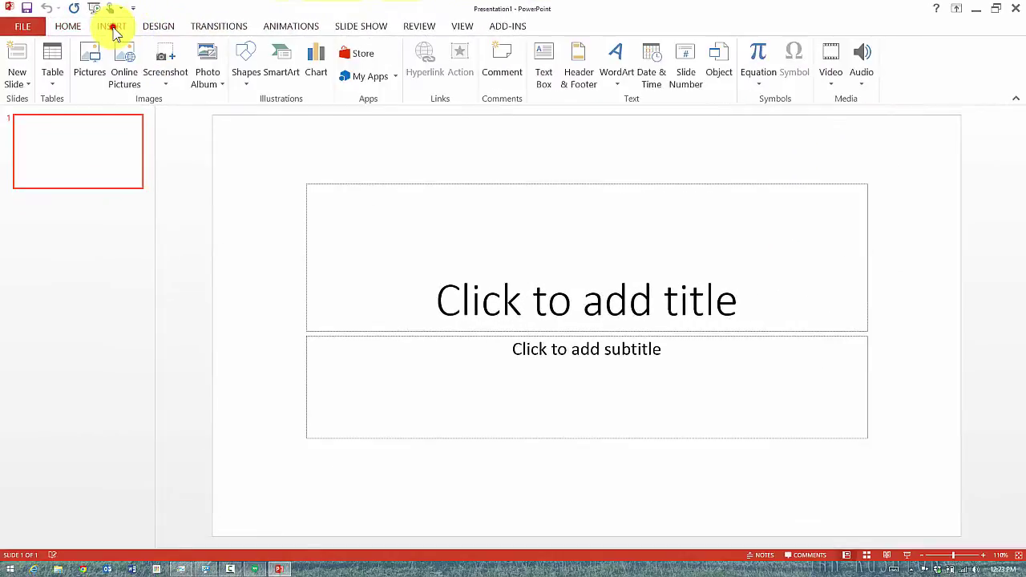
left_click(164, 31)
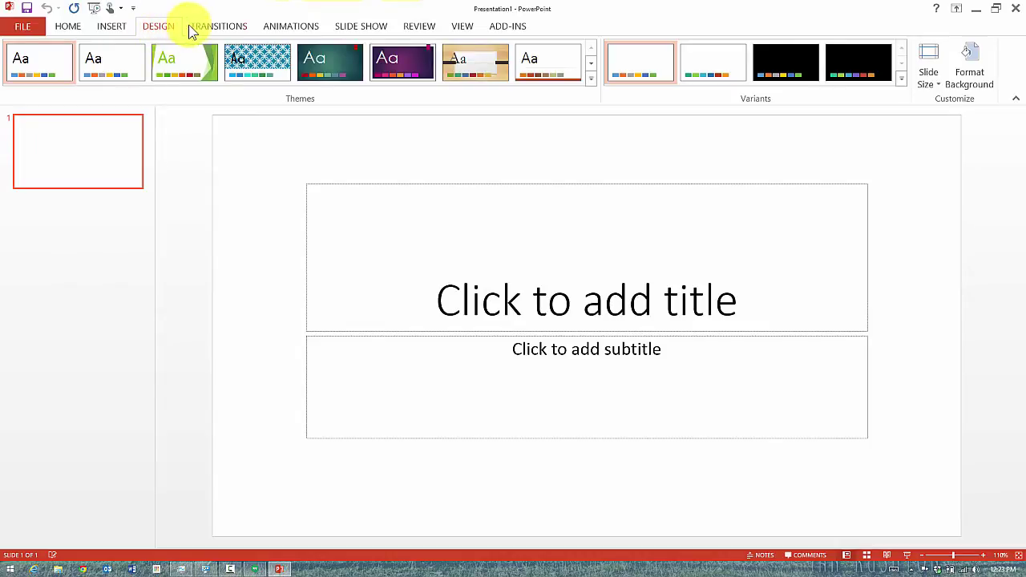
left_click(211, 27)
left_click(280, 27)
left_click(359, 31)
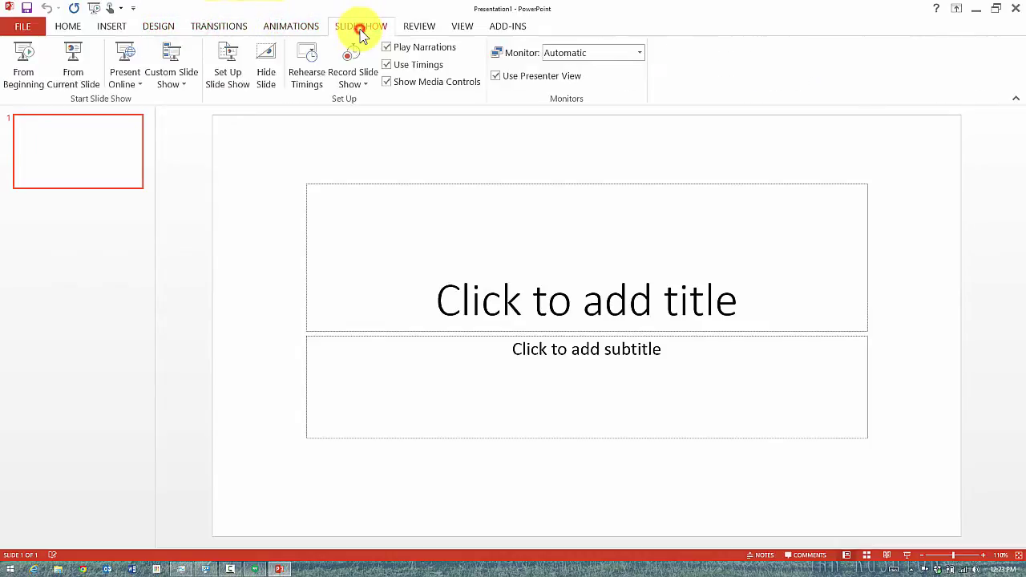
left_click(406, 27)
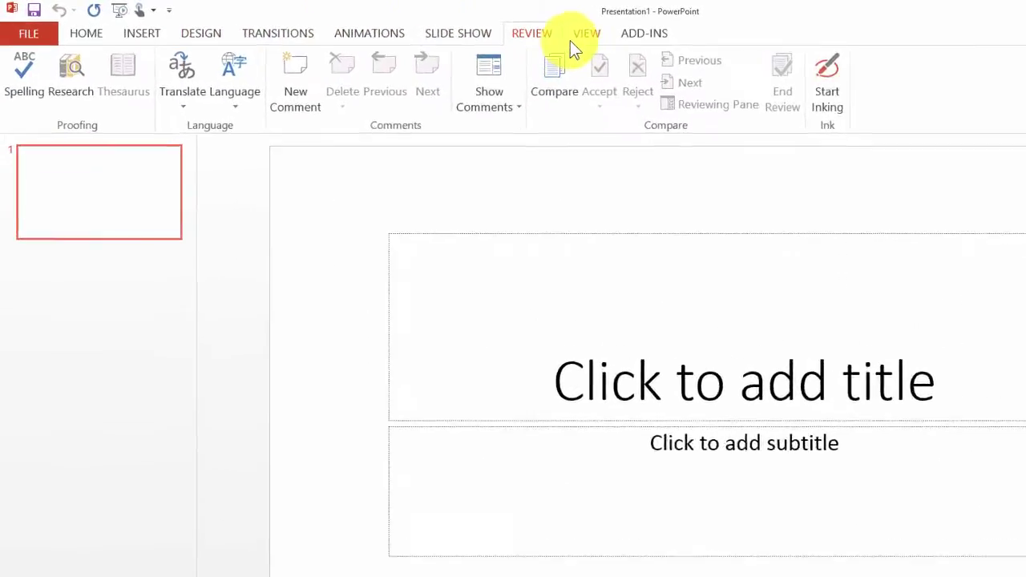
left_click(85, 33)
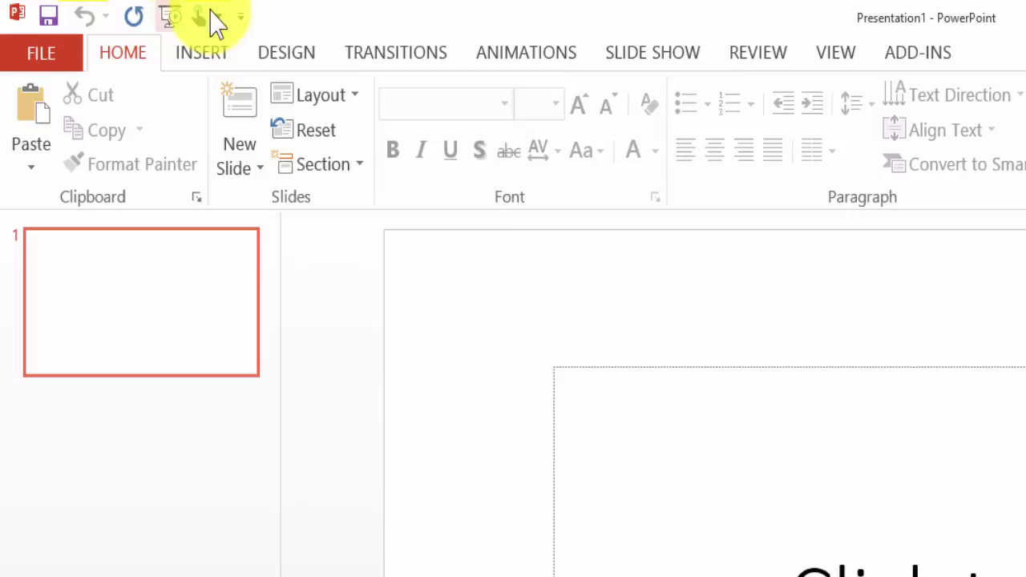
Add the Layout command to the Quick Access Toolbar, and remove it again.
right_click(332, 98)
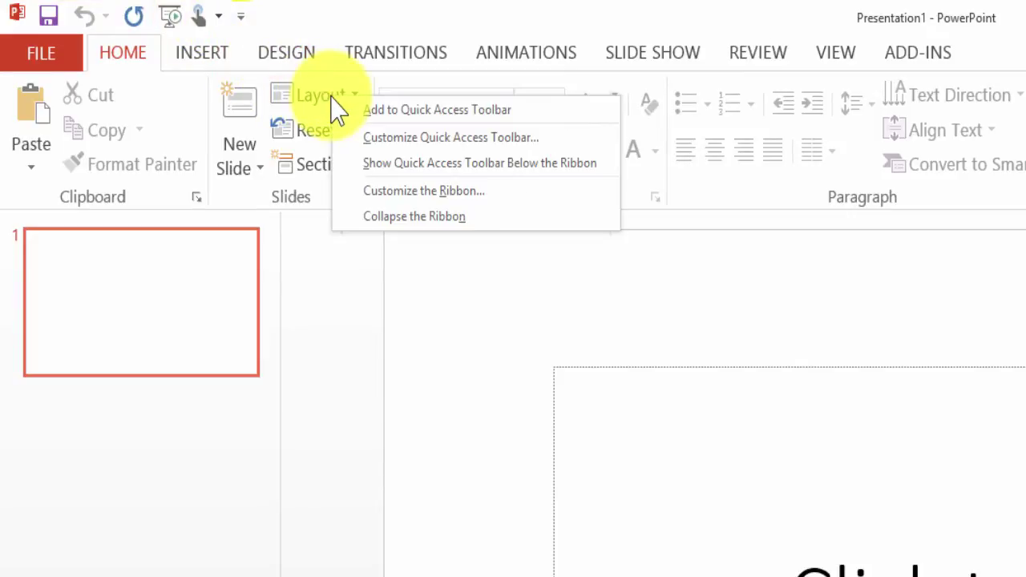
left_click(391, 110)
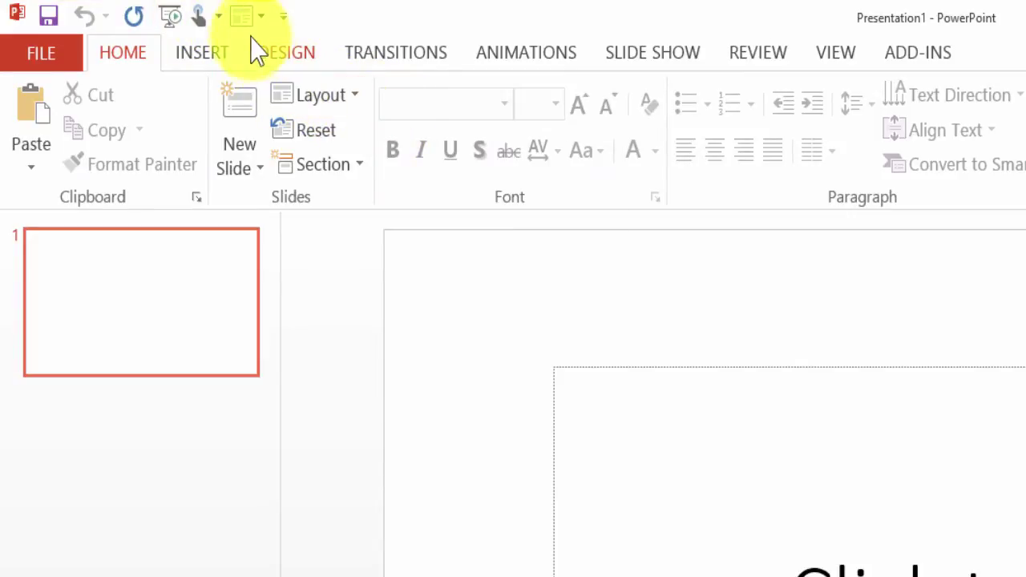
right_click(239, 28)
left_click(260, 30)
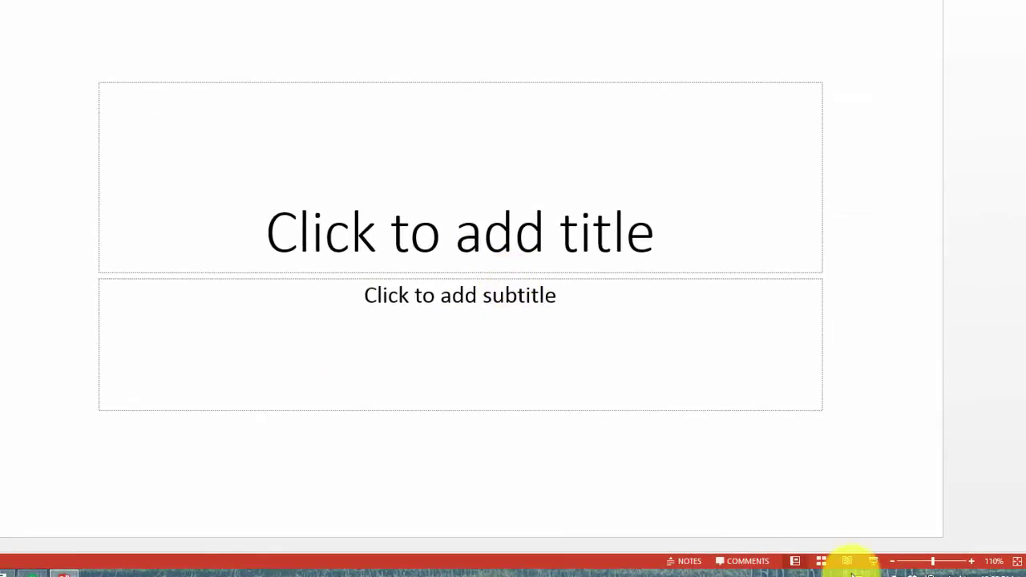
View the presentation in the slide sorter and return to the normal editing view.
left_click(823, 561)
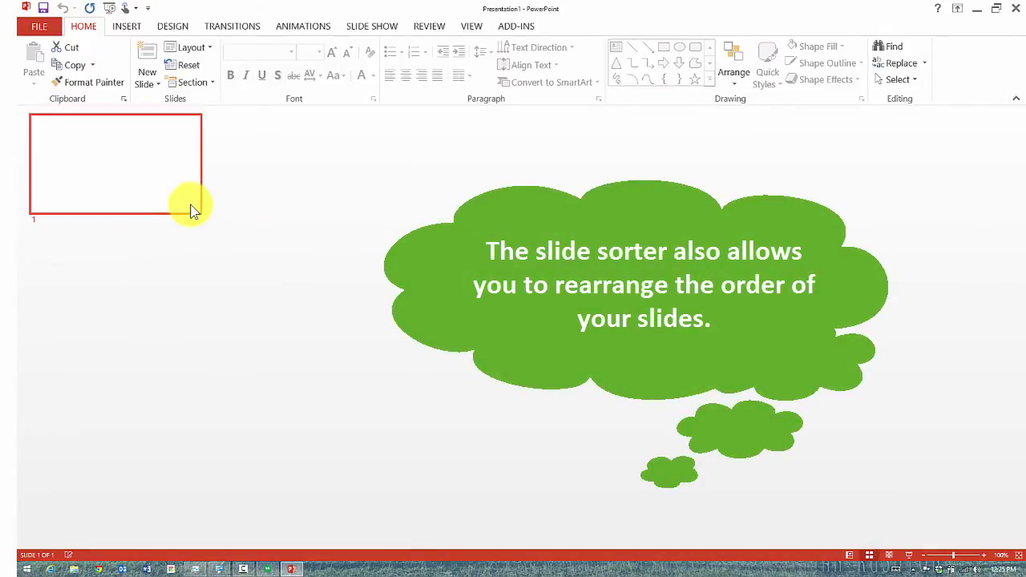
left_click(871, 556)
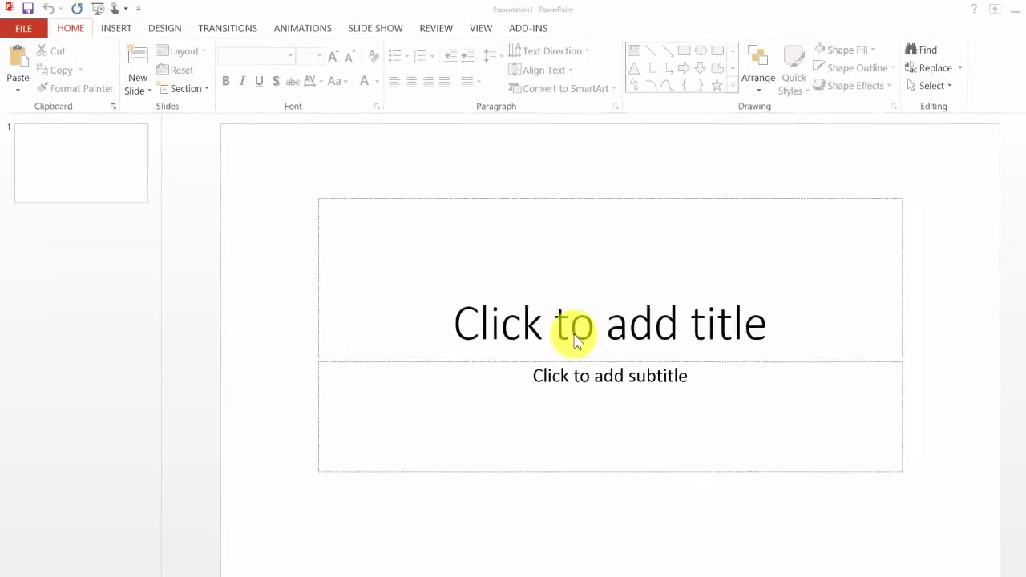
Fill in the title slide with the title "Getting Started with PowerPoint" and a subtitle of "By" plus the author's name.
left_click(599, 331)
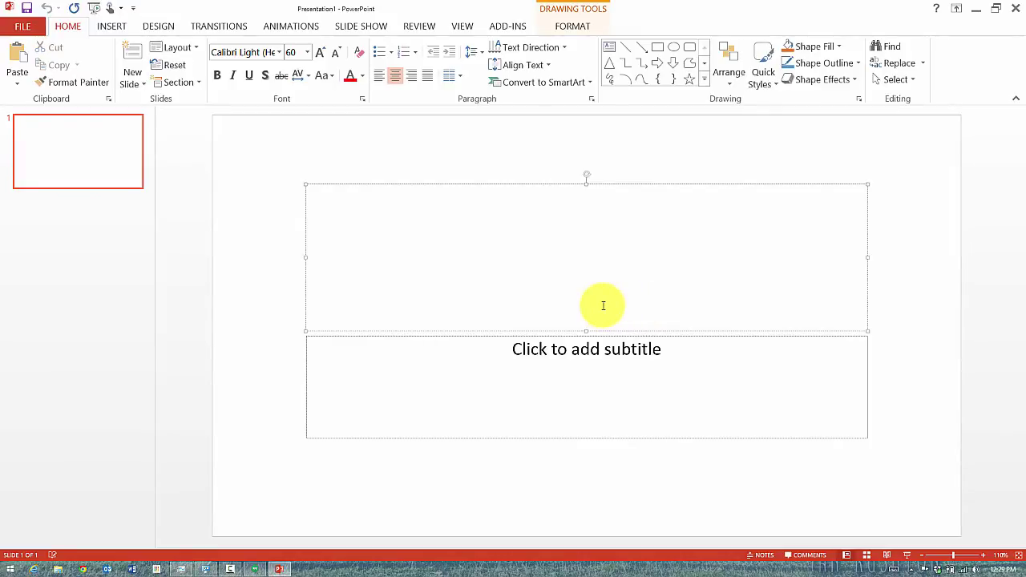
type("Getting Started with Pow")
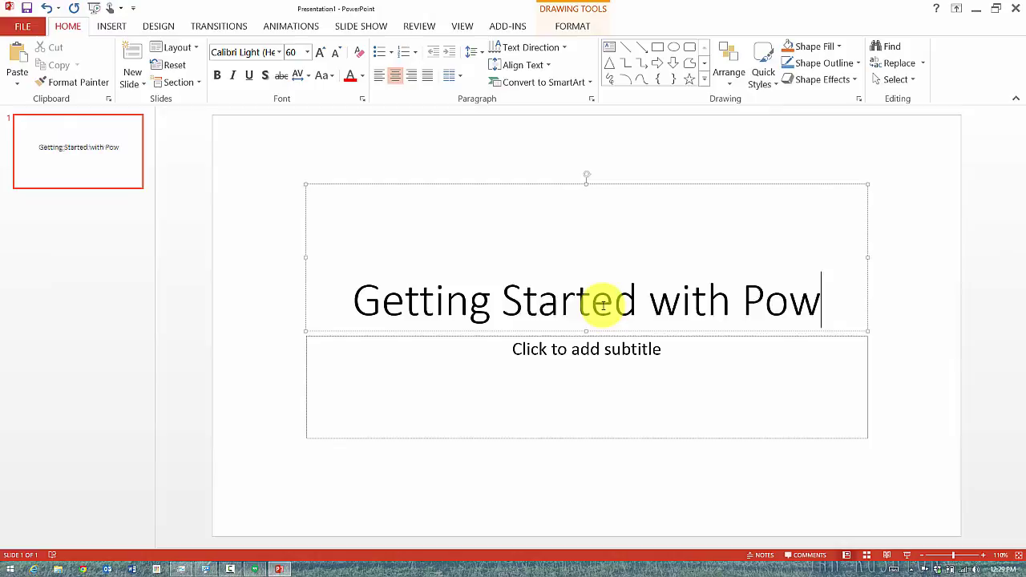
type("erPoint")
left_click(590, 376)
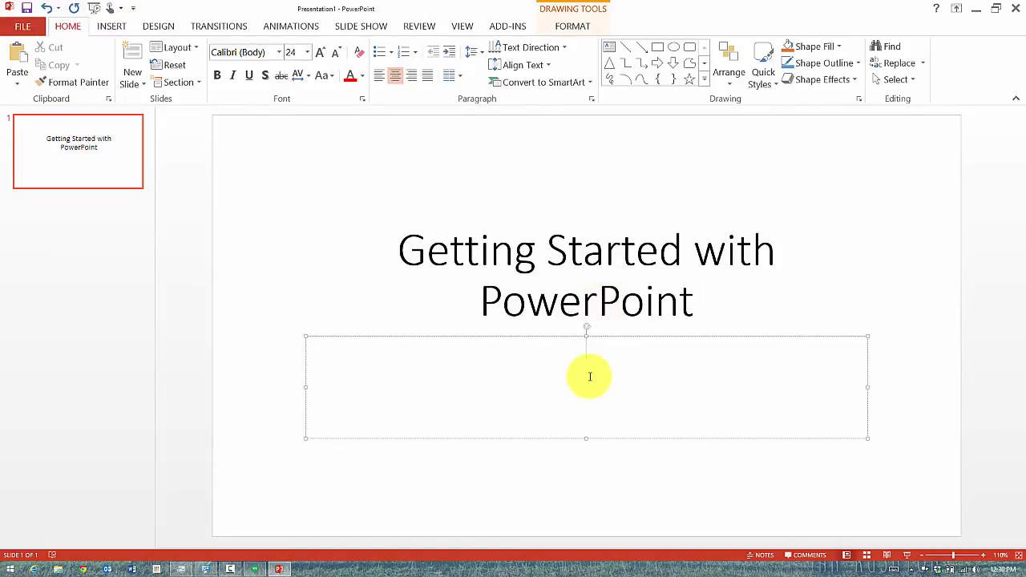
type("By Sali Kaceli")
left_click(149, 390)
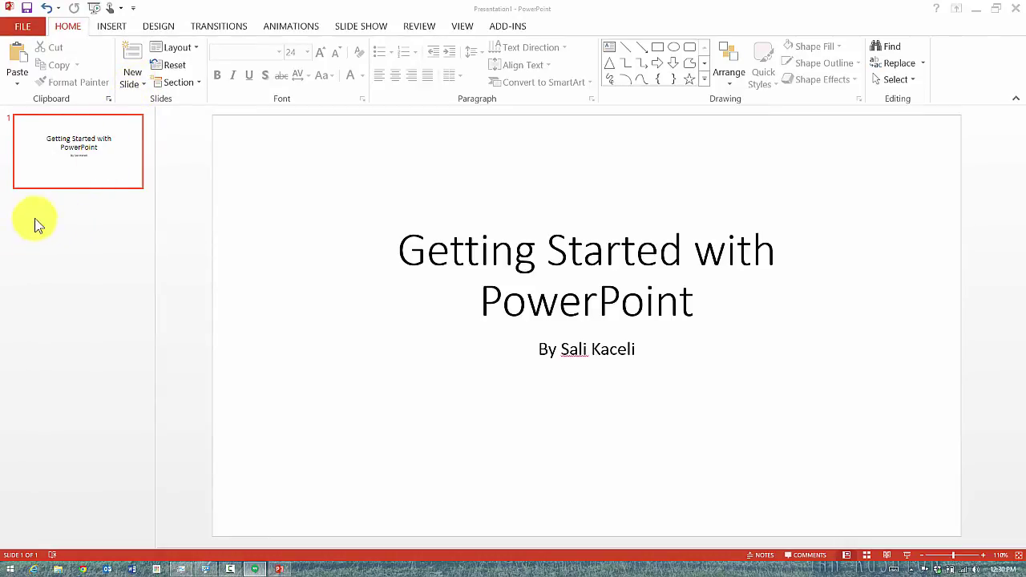
right_click(76, 212)
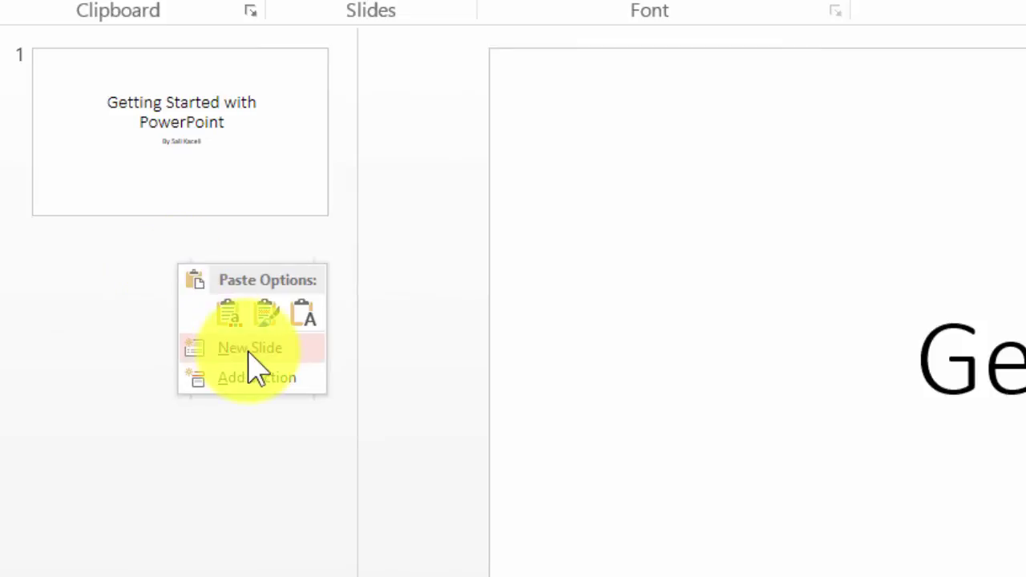
left_click(89, 298)
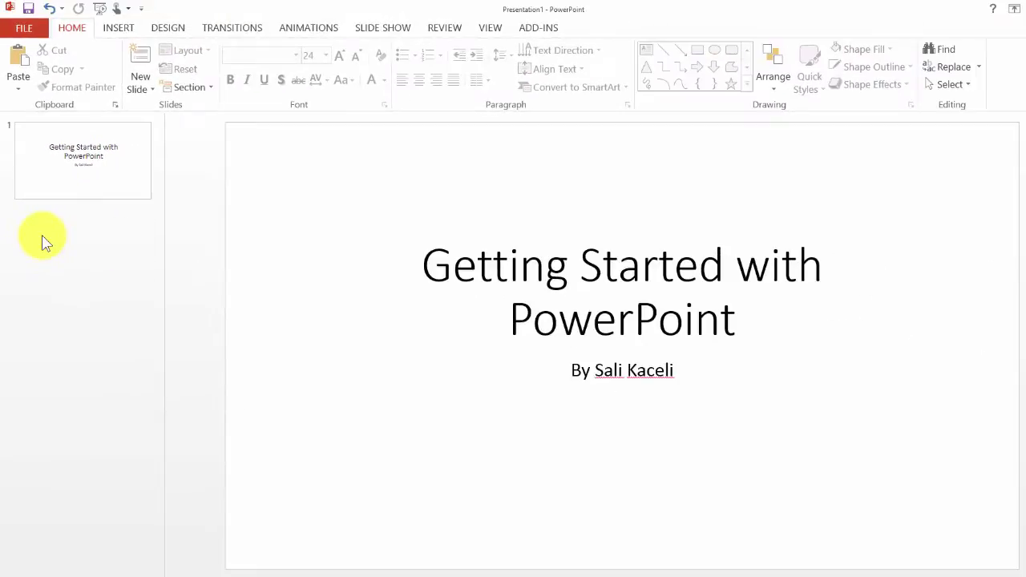
left_click(152, 92)
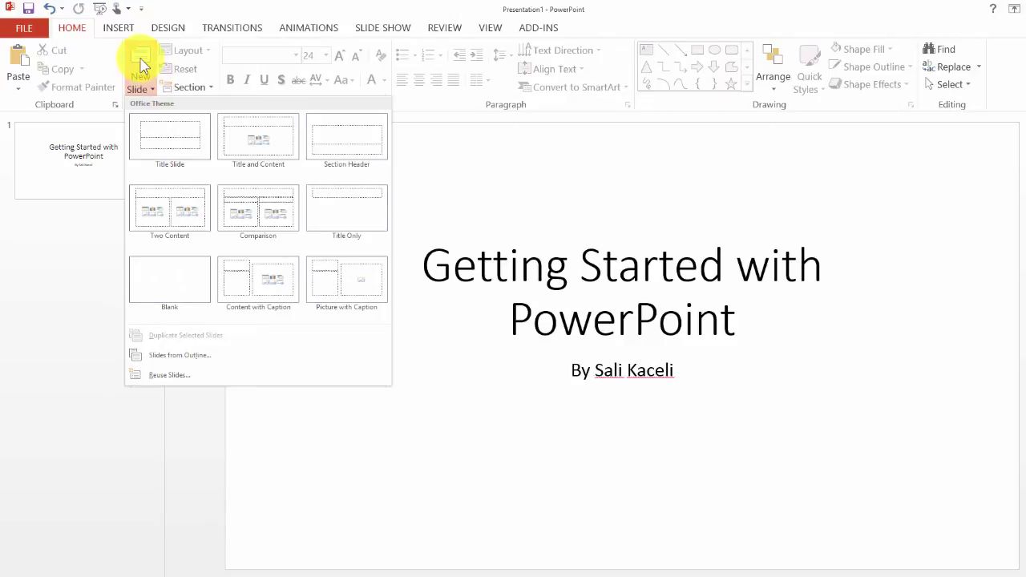
left_click(68, 228)
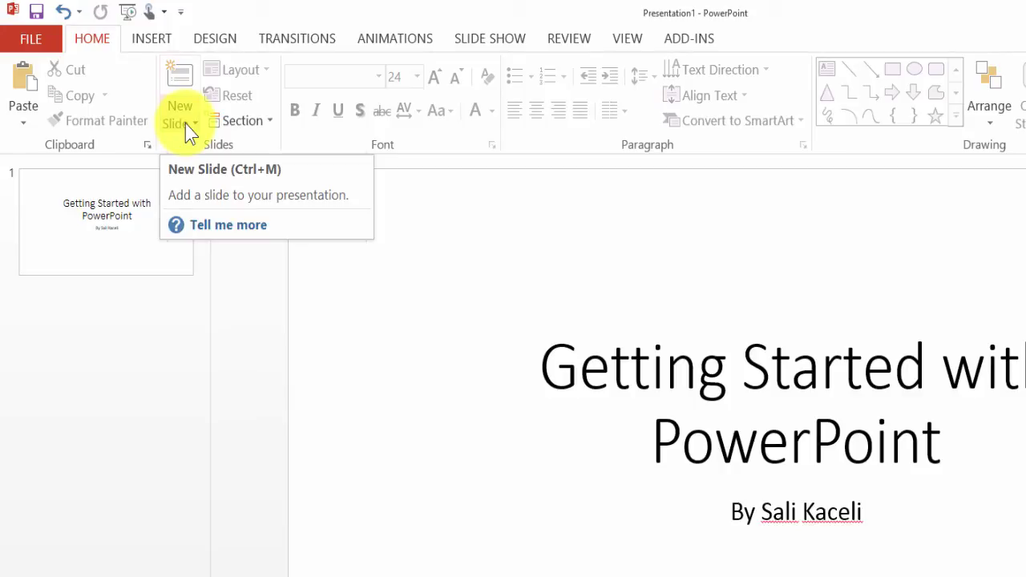
Add a second slide with the Title and Content layout and title it "My First Actual Slide".
left_click(187, 126)
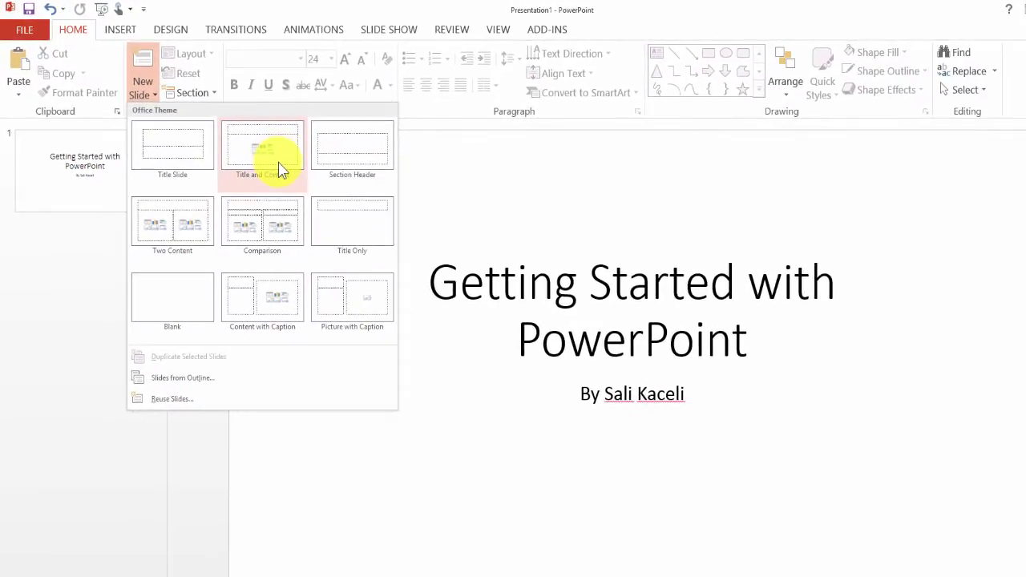
left_click(279, 168)
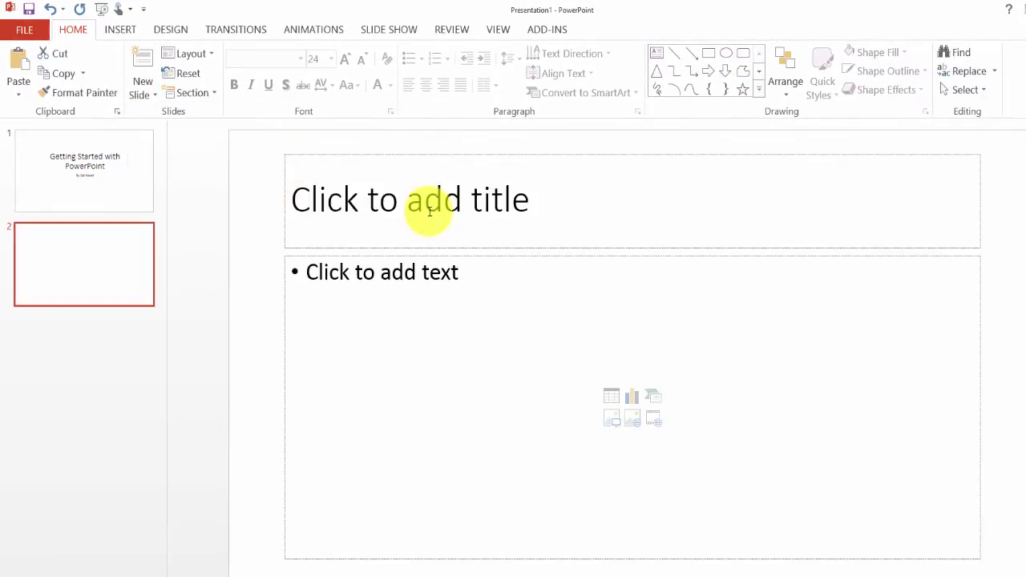
left_click(481, 197)
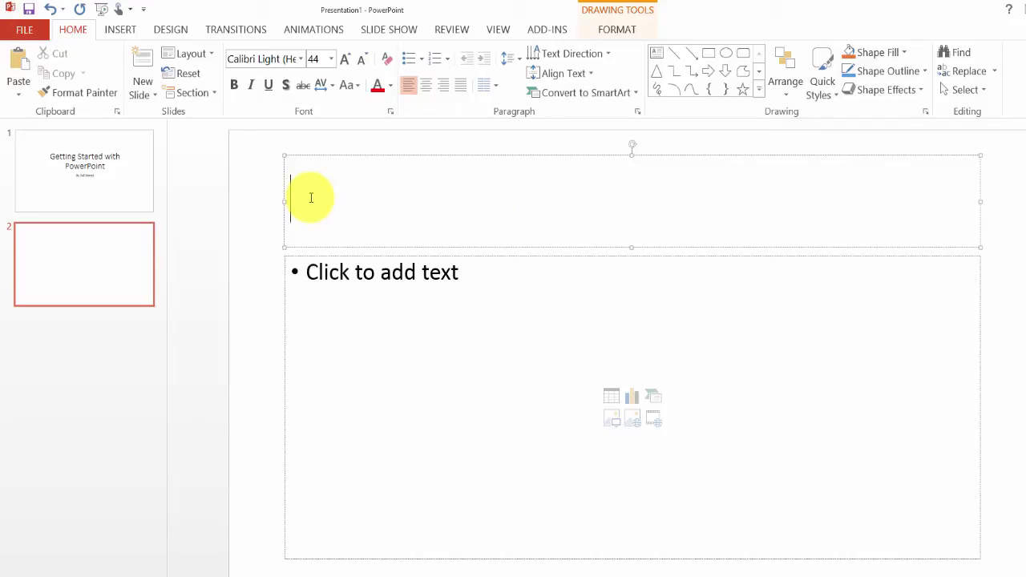
type("My First Actual Slide")
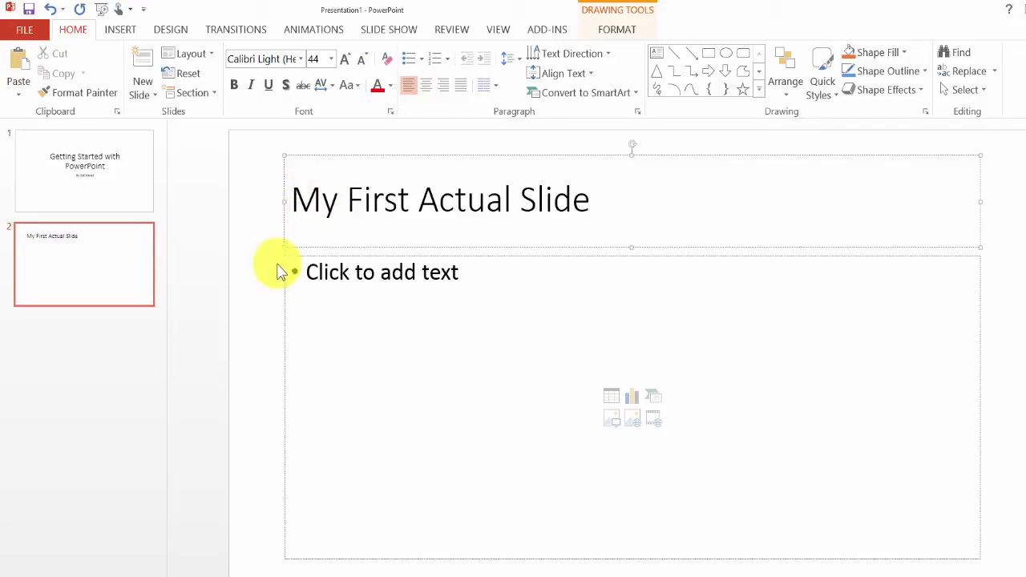
Fill the second slide's body with three bullets: "Click on New Slide", "Choose the slide type" and "Fill out the outline".
left_click(373, 279)
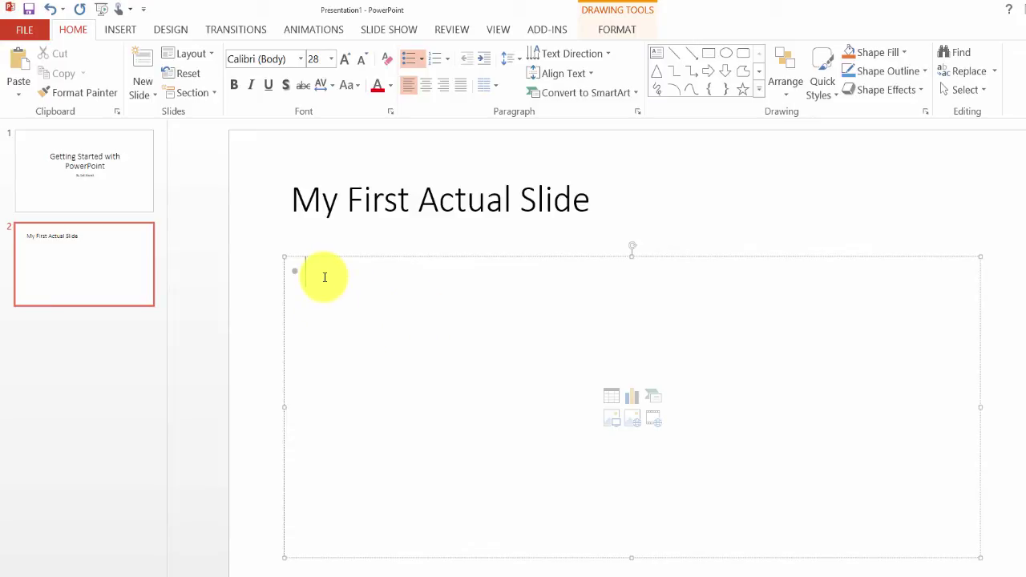
type("Click on New Slide")
key("Return")
type("Choose the slide type")
key("Return")
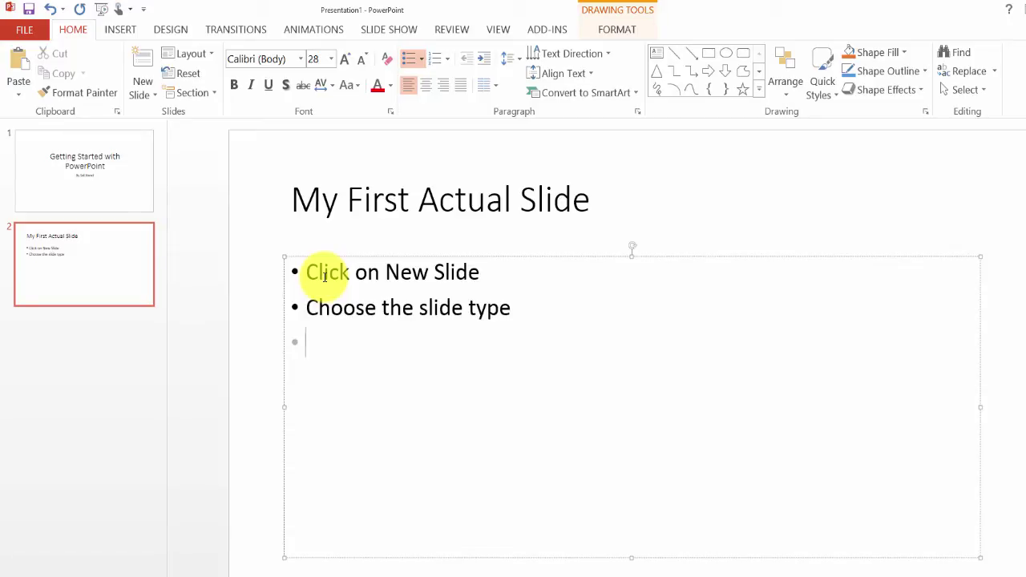
type("Fill out the outline")
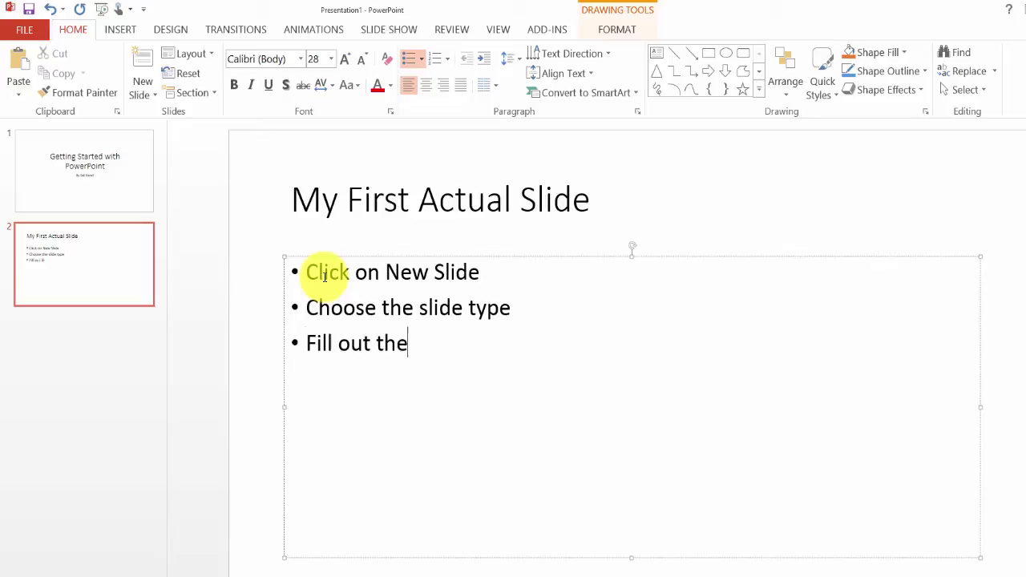
left_click(258, 377)
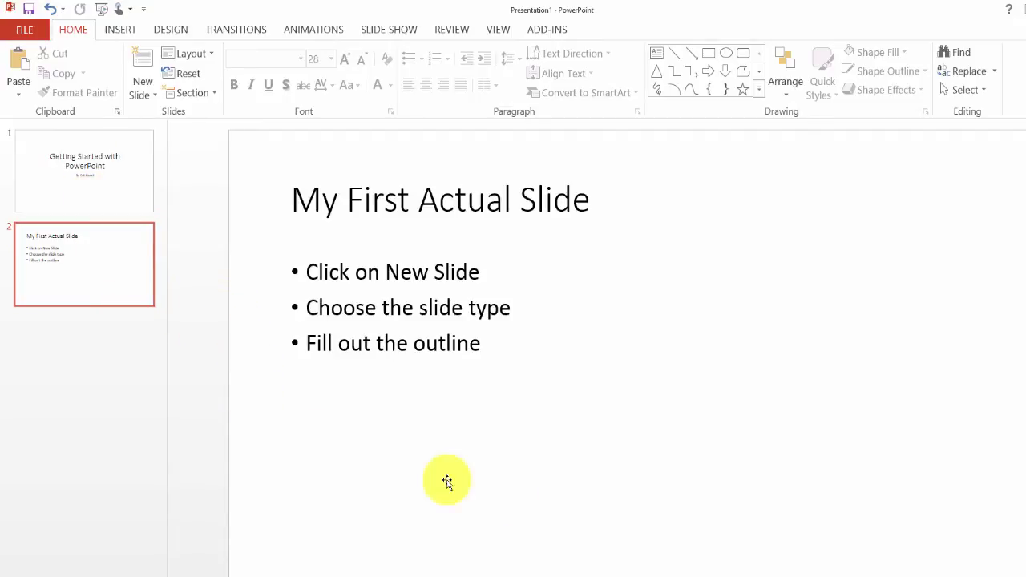
Play the slide show from the beginning through to its end and return to the normal editing view.
left_click(394, 34)
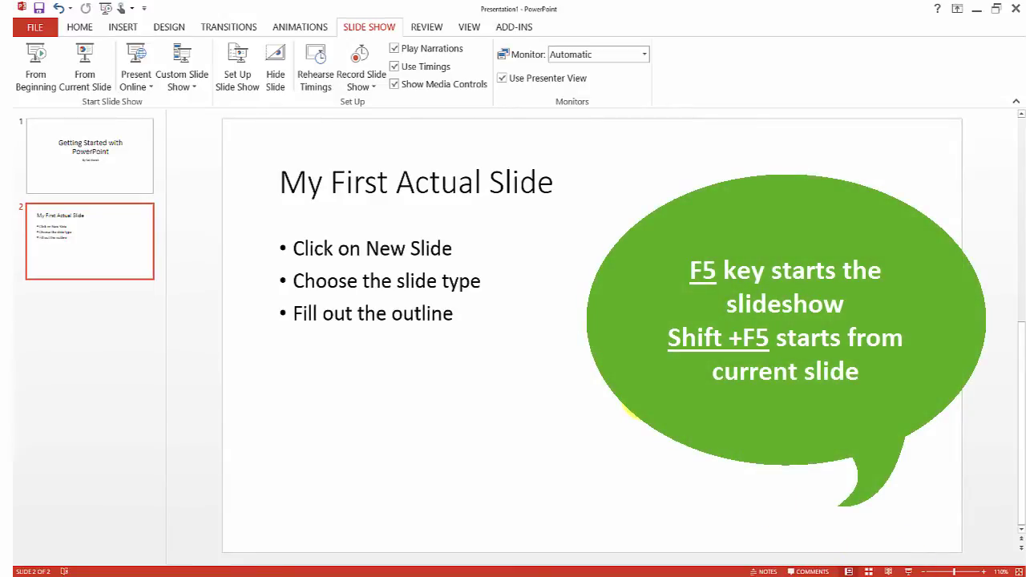
key("F5")
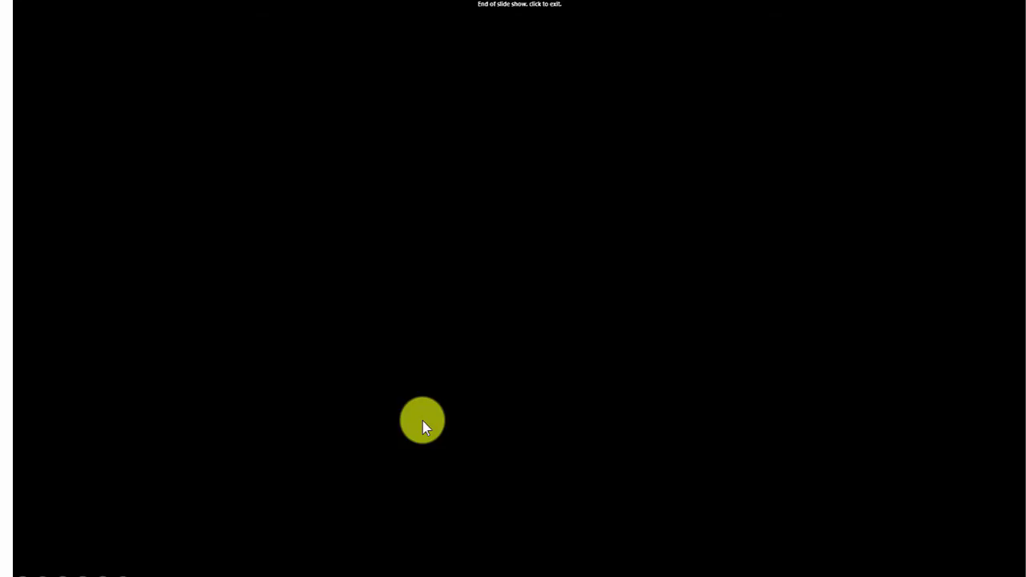
left_click(422, 422)
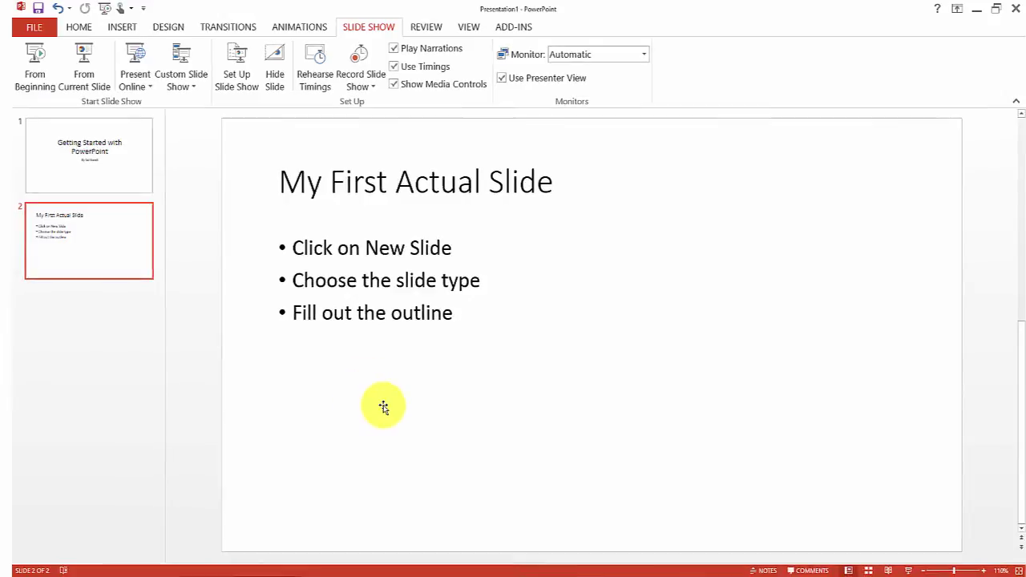
Apply the green Facet theme to the whole presentation.
left_click(162, 26)
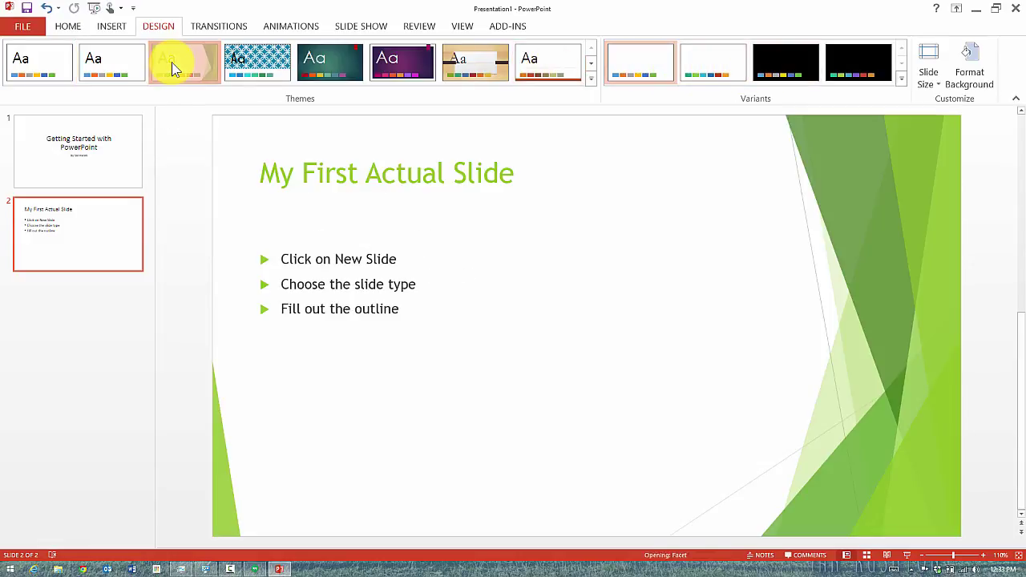
left_click(173, 64)
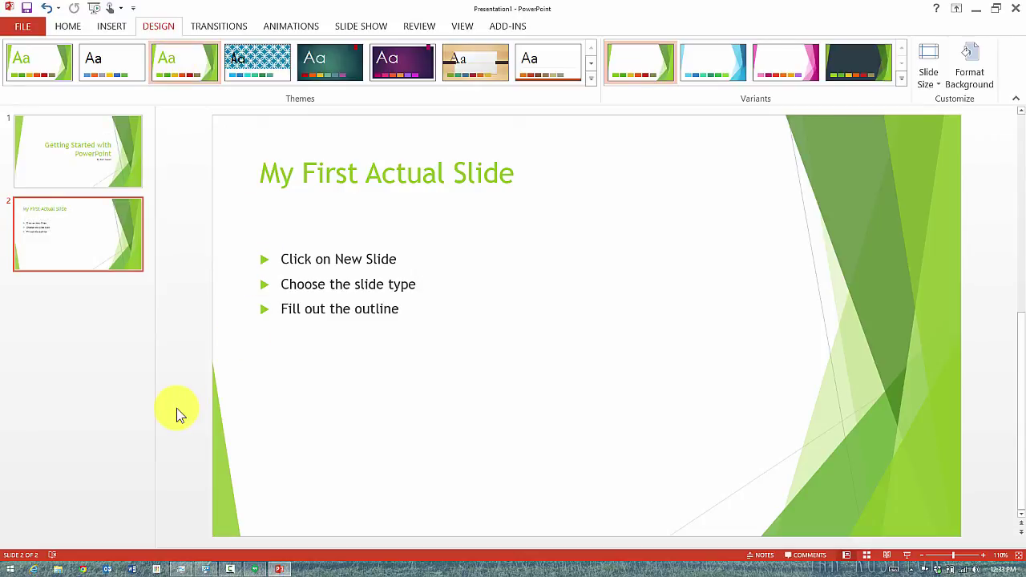